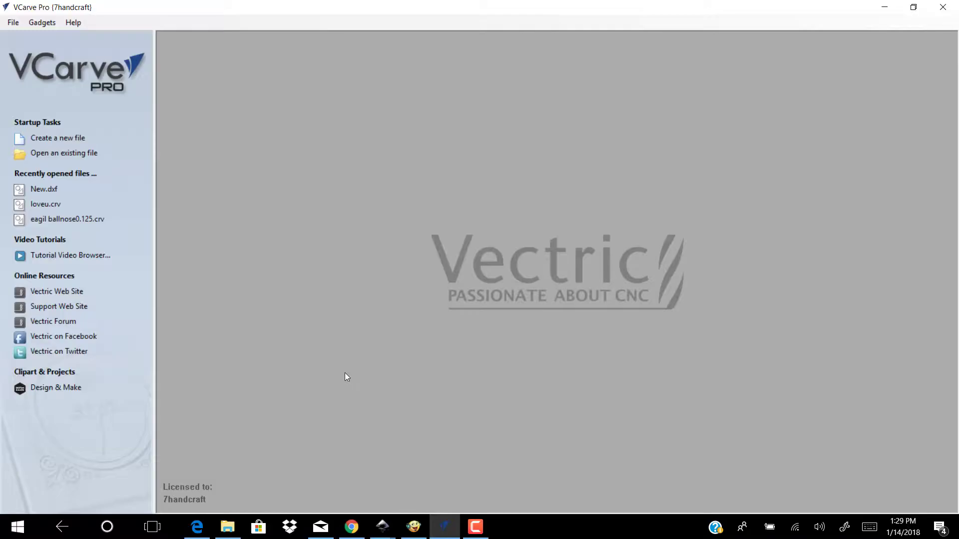
Create a new 12 × 12 inch job with 0.75 inch material thickness.
left_click(63, 143)
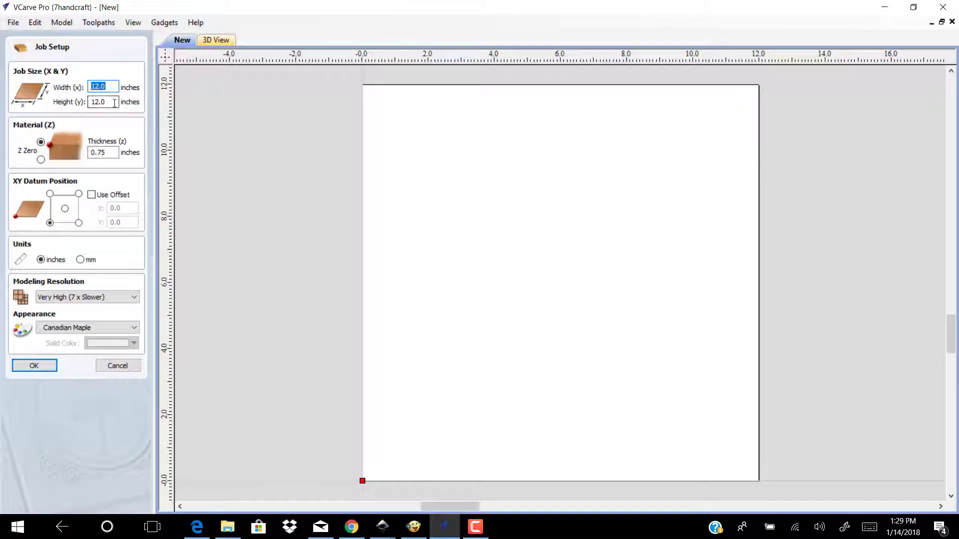
key("Tab")
key("Tab")
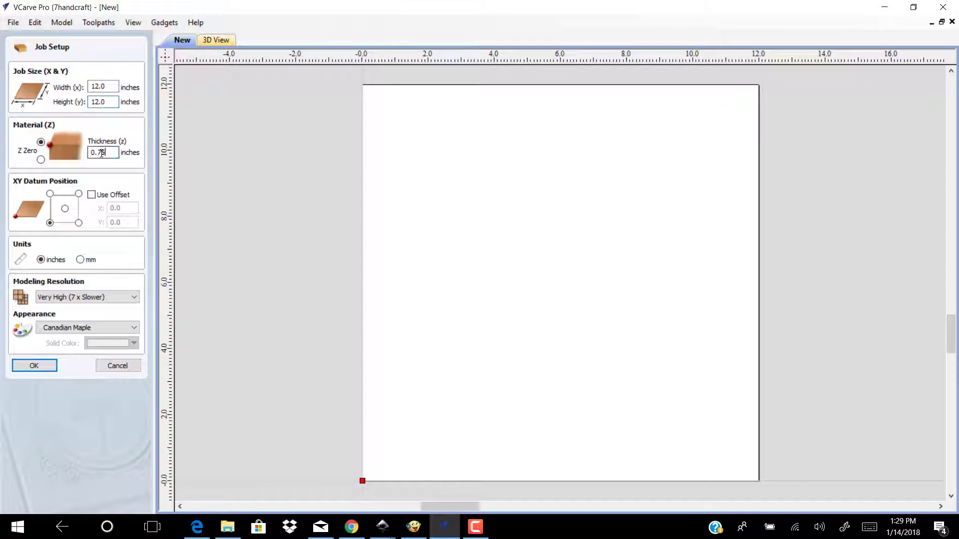
left_click(34, 366)
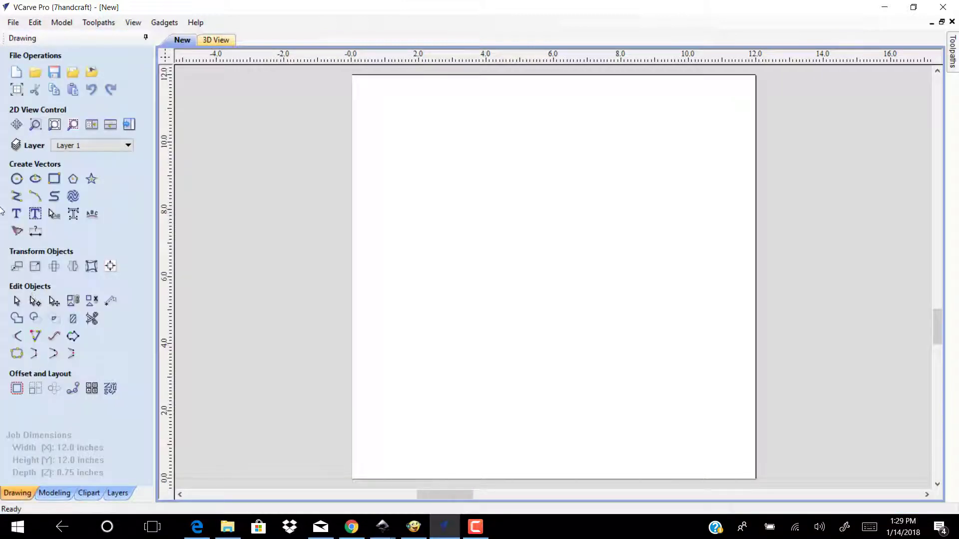
Import the woman-portrait SVG from Pictures as vectors and dismiss the import warning.
left_click(13, 24)
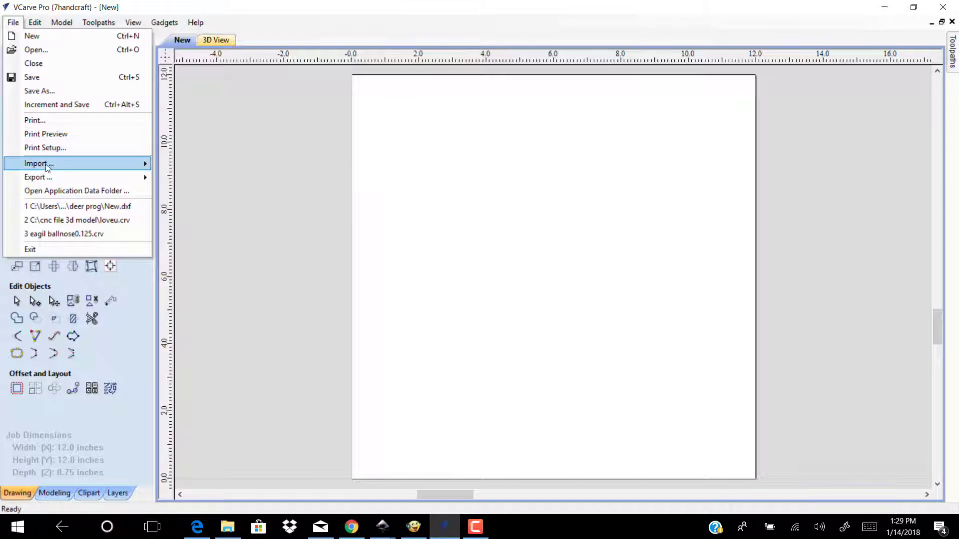
mouse_move(150, 167)
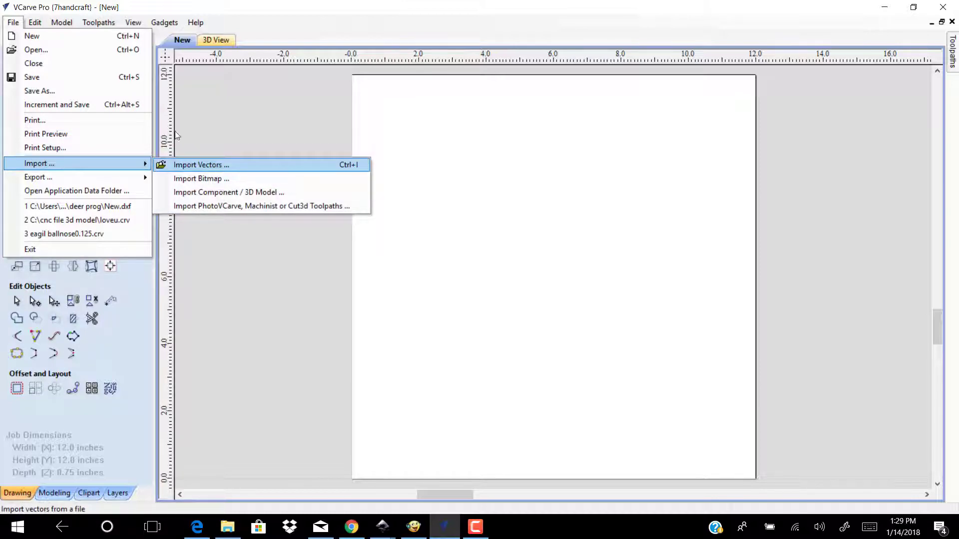
left_click(219, 164)
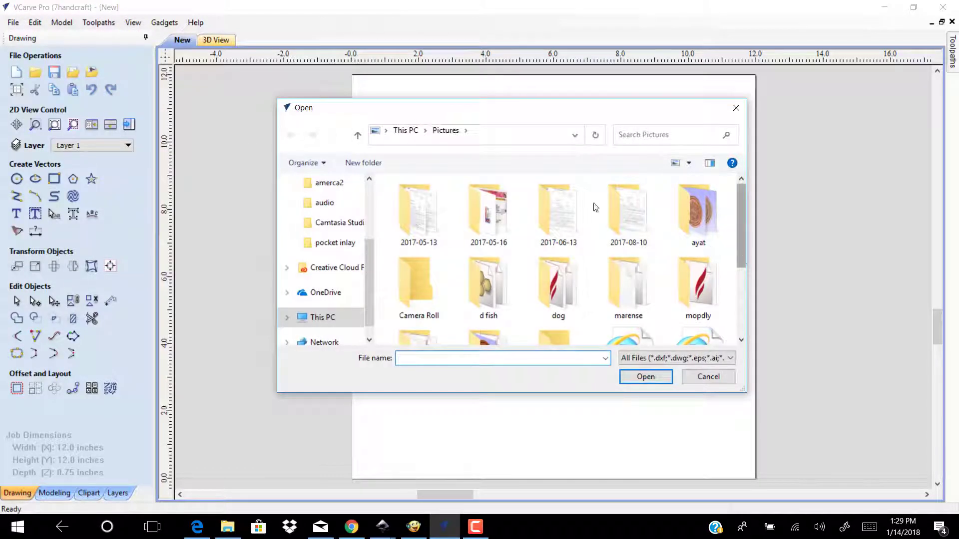
scroll(595, 208, "down", 1)
left_click(628, 288)
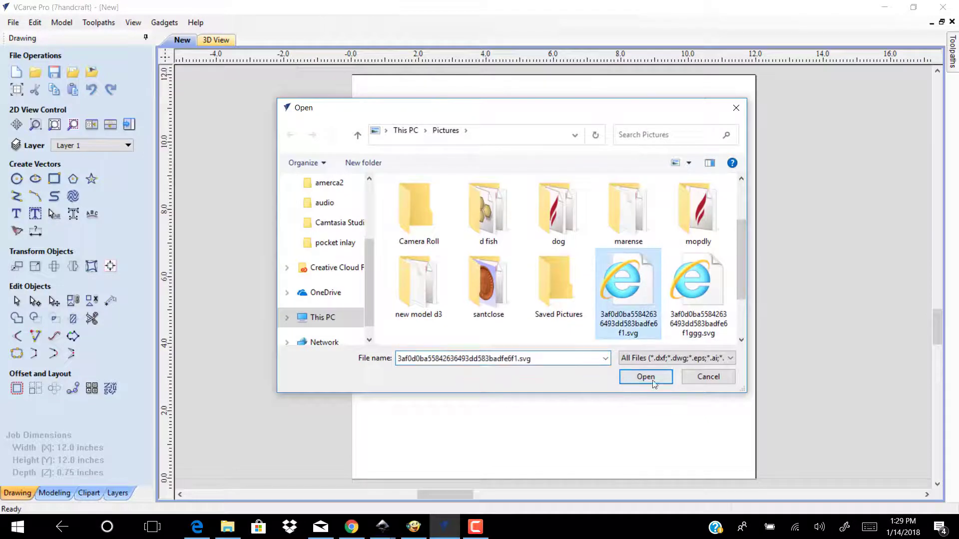
left_click(650, 382)
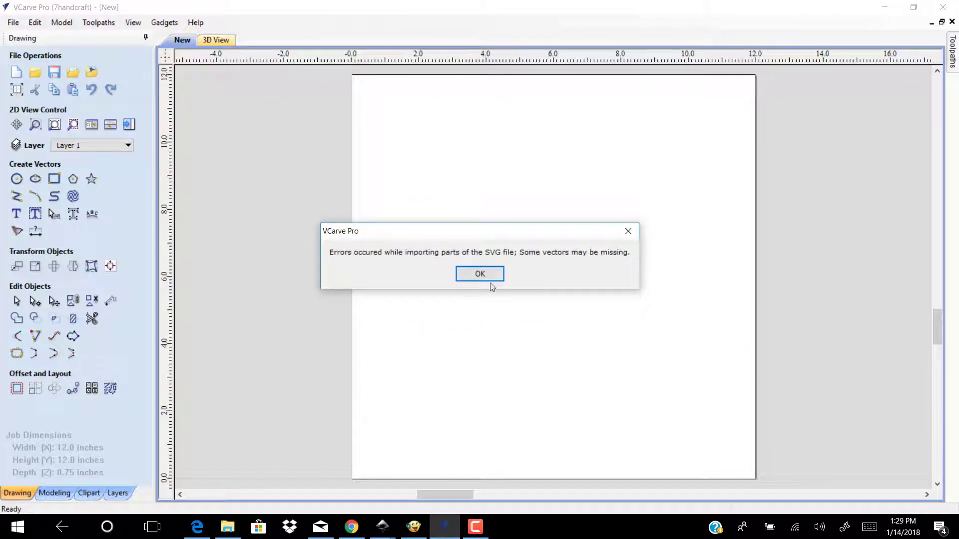
left_click(480, 275)
scroll(467, 312, "down", 3)
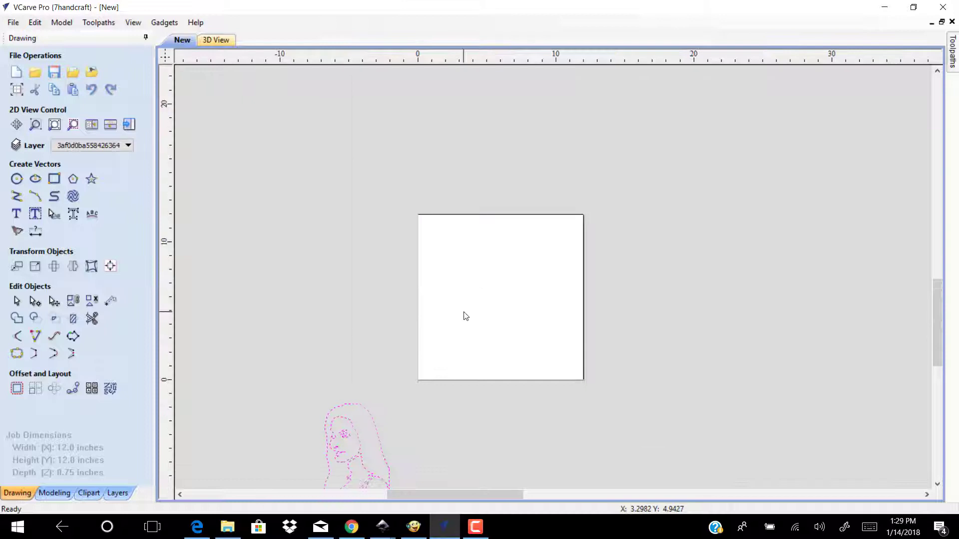
Align the portrait vectors to the material centre and zoom to fit the material.
left_click(111, 267)
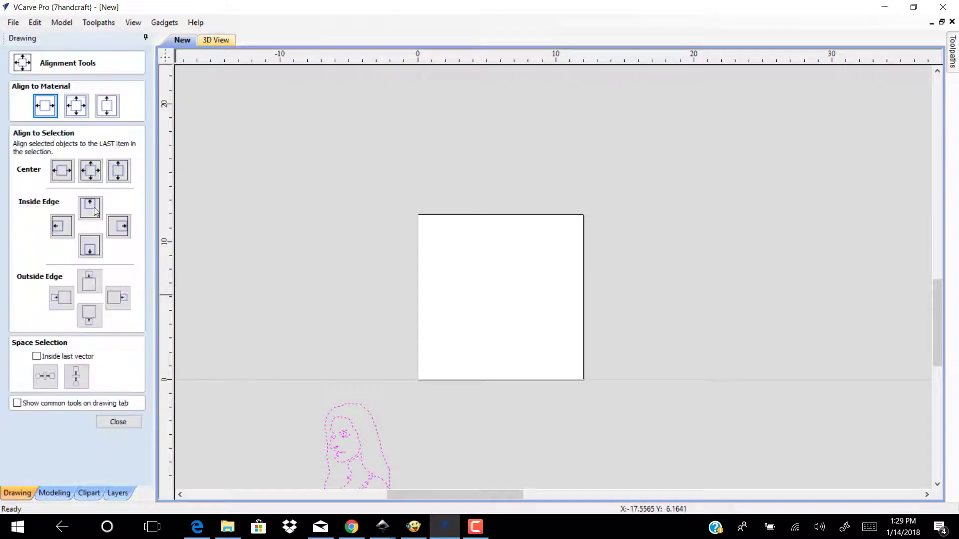
left_click(78, 106)
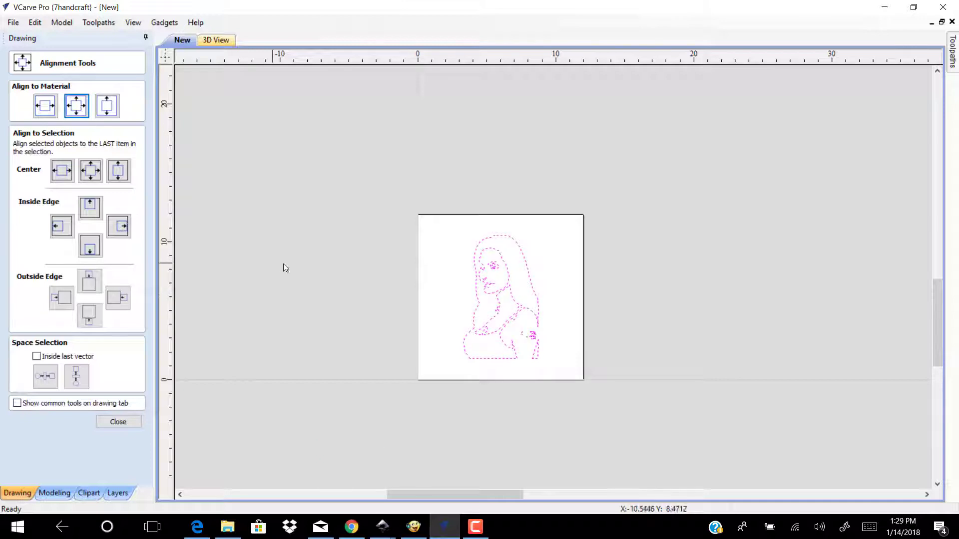
scroll(325, 270, "up", 4)
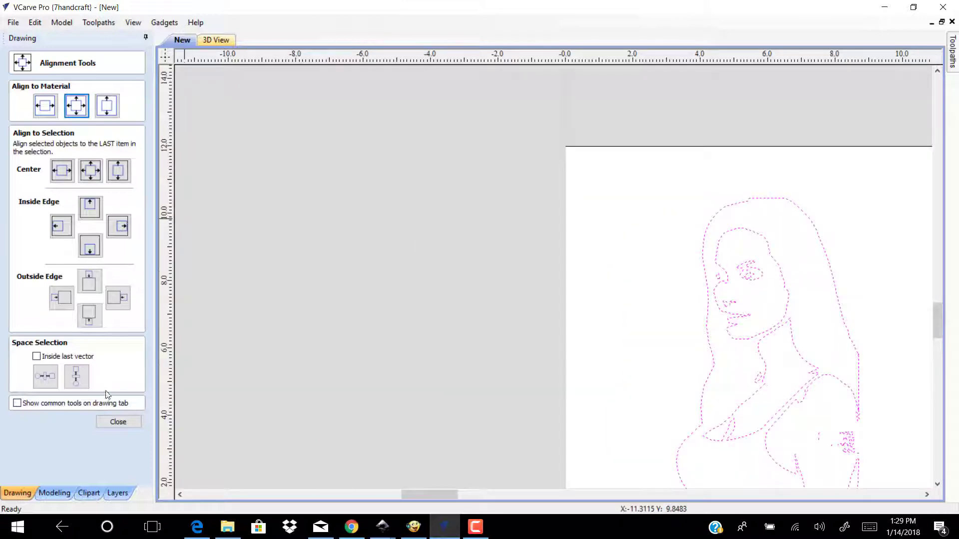
left_click(119, 423)
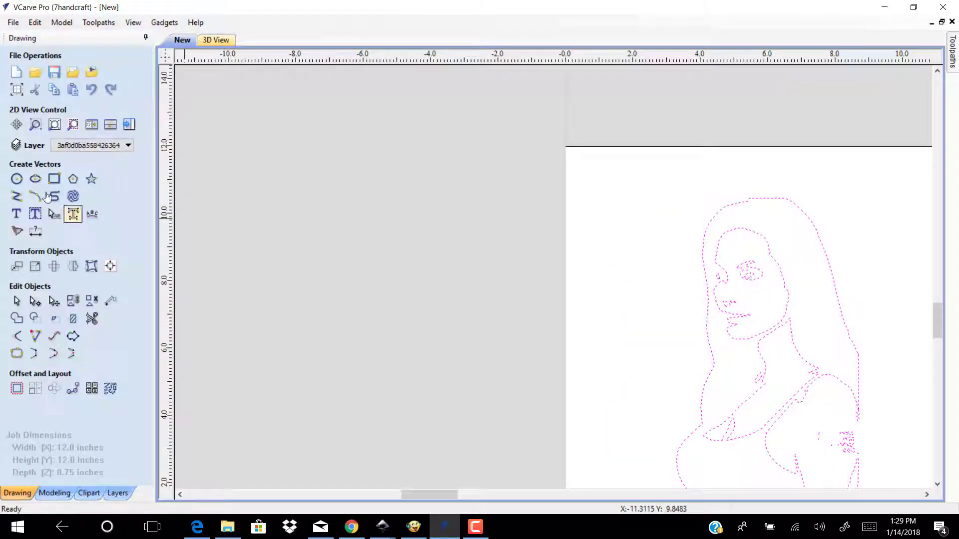
left_click(55, 125)
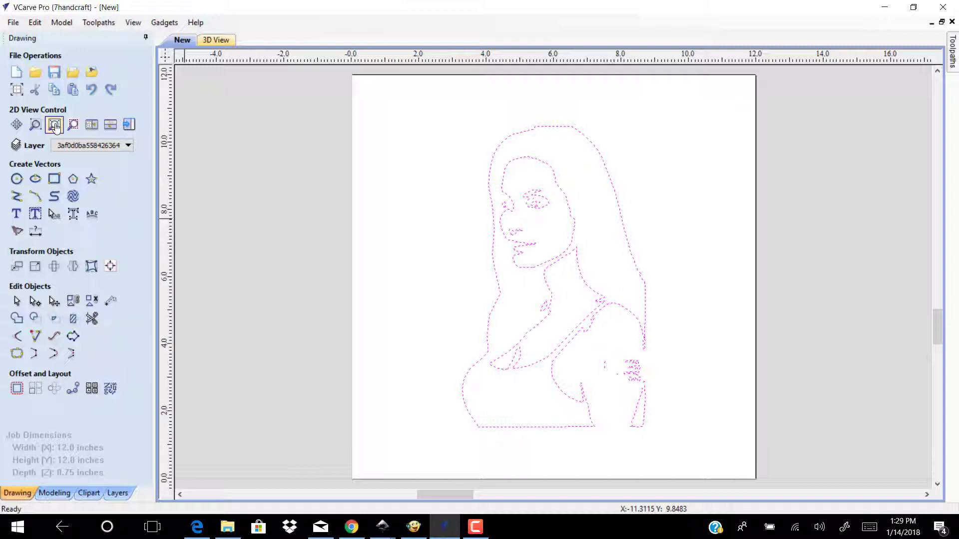
Delete the stray cluster of small vectors and a tiny stray vector in the lower figure.
scroll(550, 350, "up", 3)
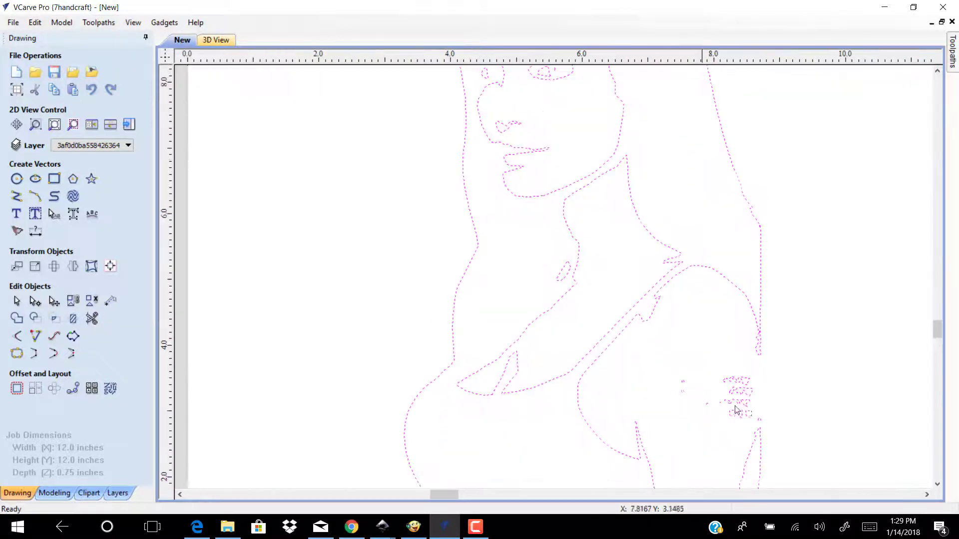
left_click_drag(652, 371, 777, 429)
key("Delete")
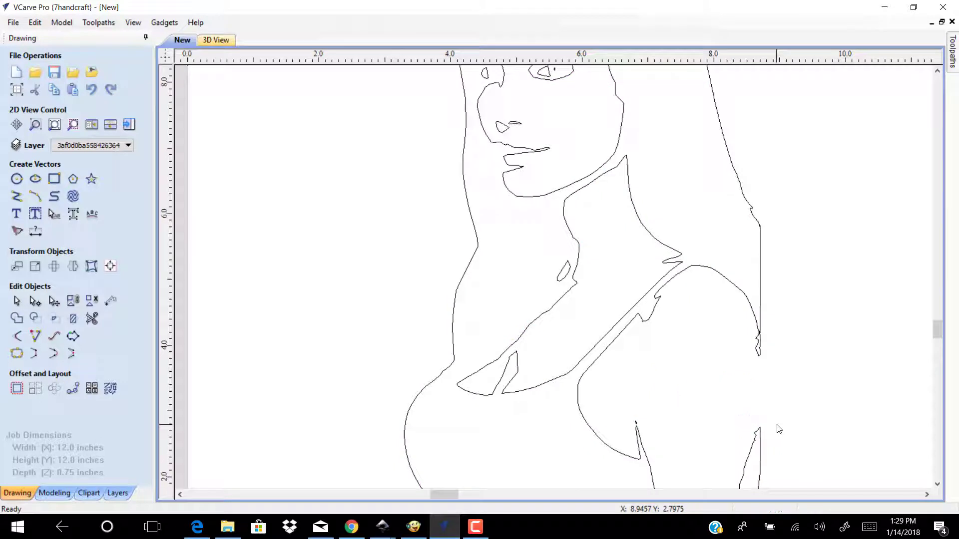
scroll(664, 427, "up", 2)
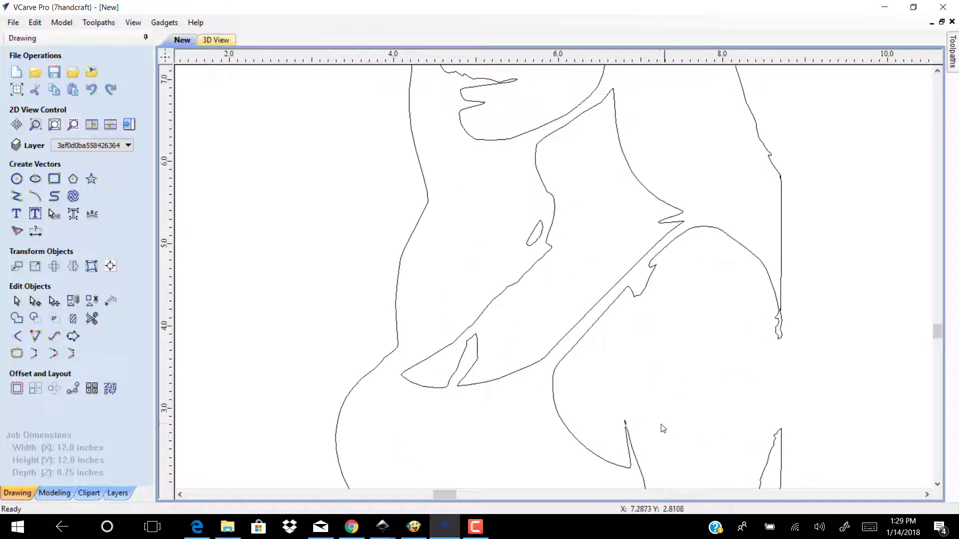
left_click(617, 423)
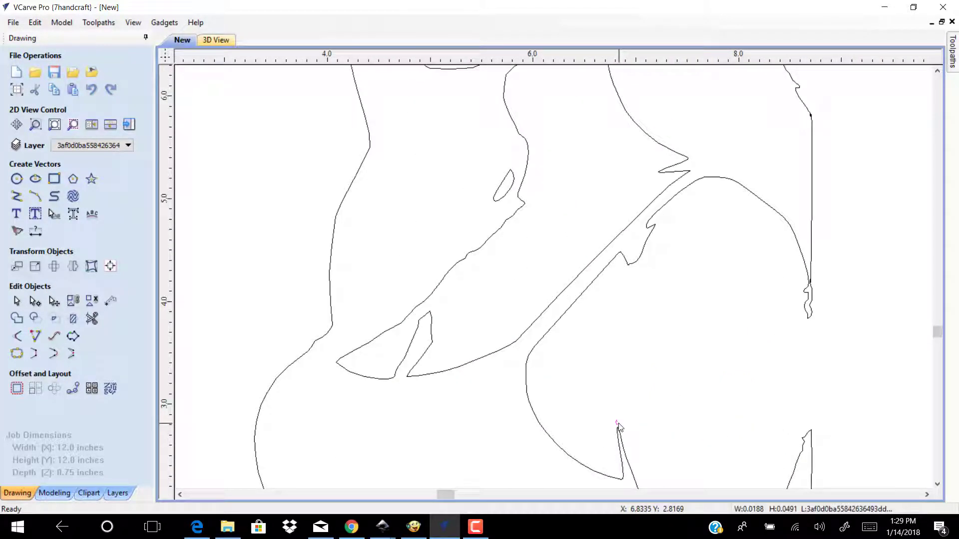
key("Delete")
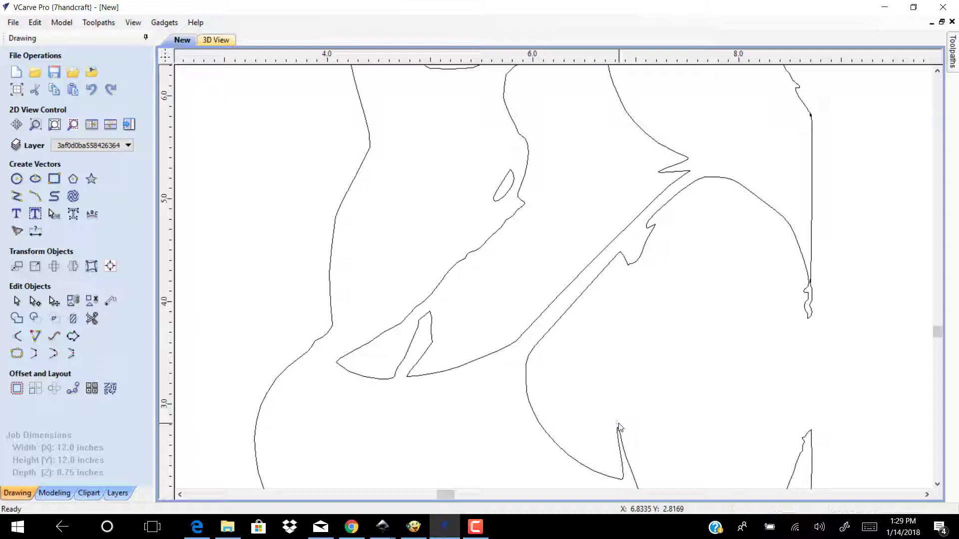
Delete two tiny stray vectors by the eye and zoom to fit the whole job.
scroll(732, 310, "down", 2)
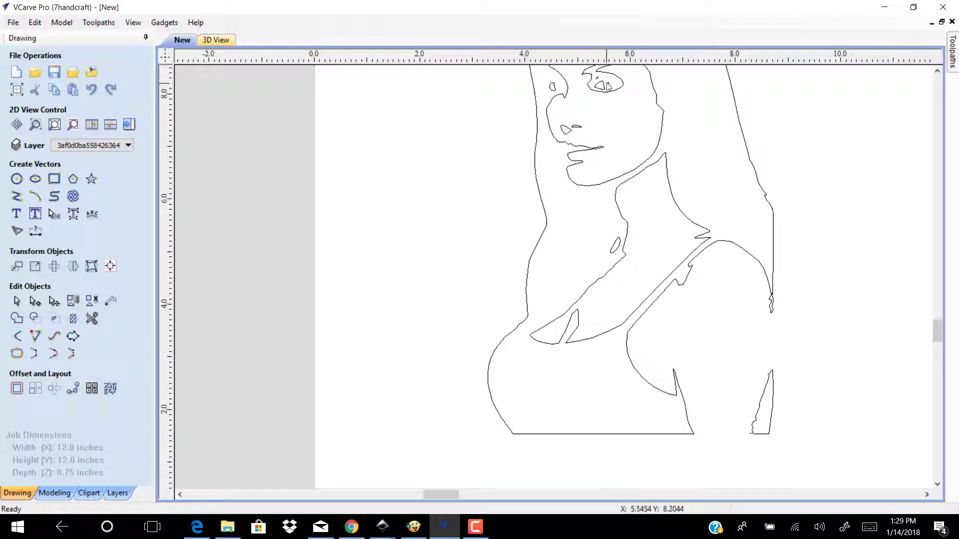
left_click(607, 86)
key("Delete")
left_click(598, 82)
key("Delete")
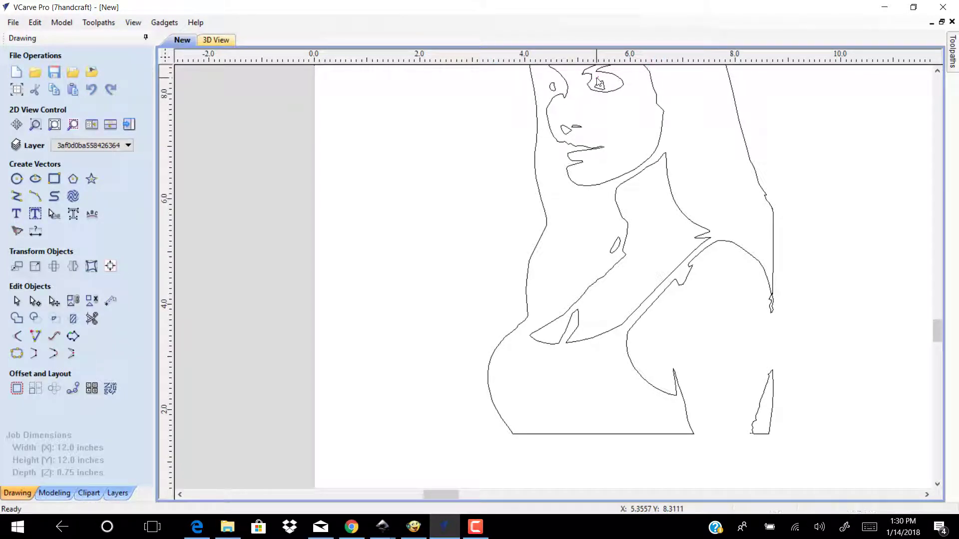
scroll(598, 81, "down", 4)
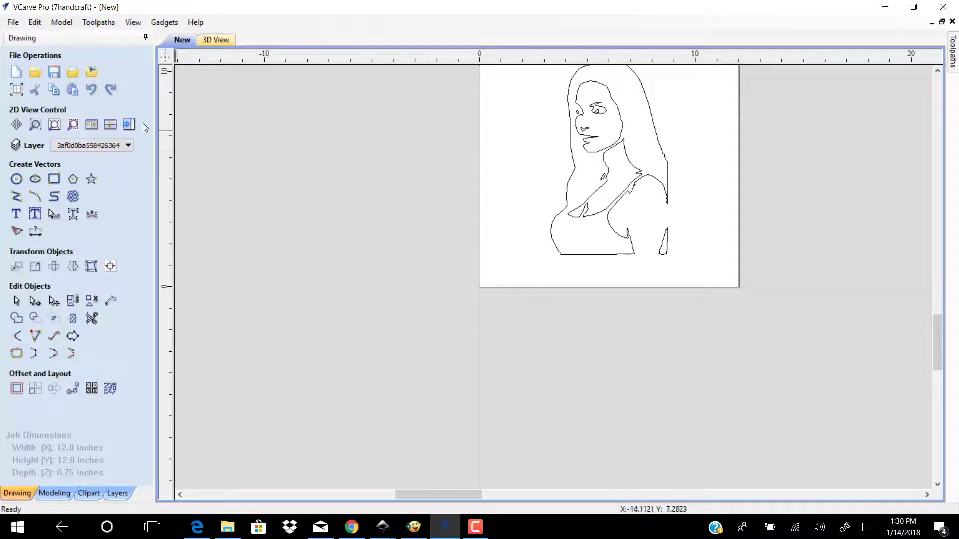
left_click(59, 126)
scroll(347, 250, "up", 1)
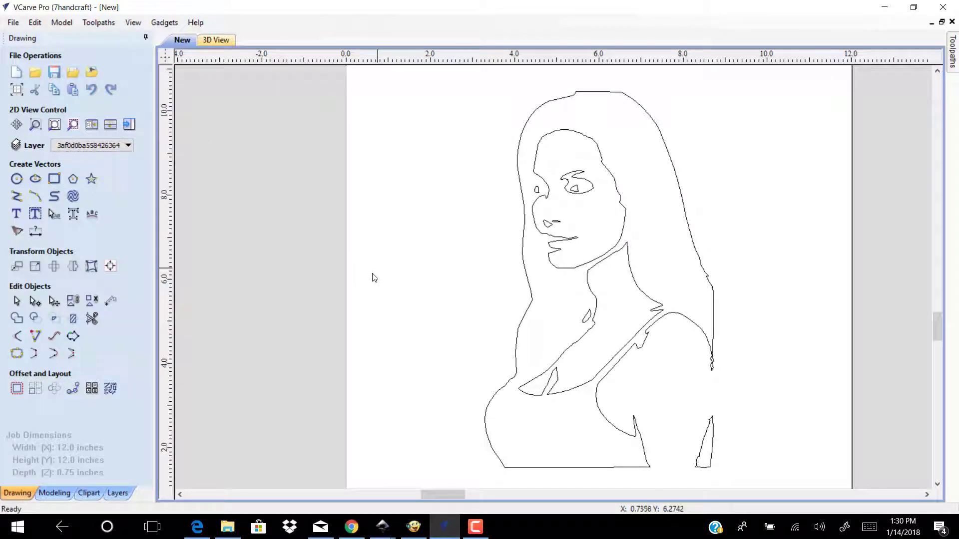
Place the Panel66 ragged border clipart into the drawing.
left_click(89, 494)
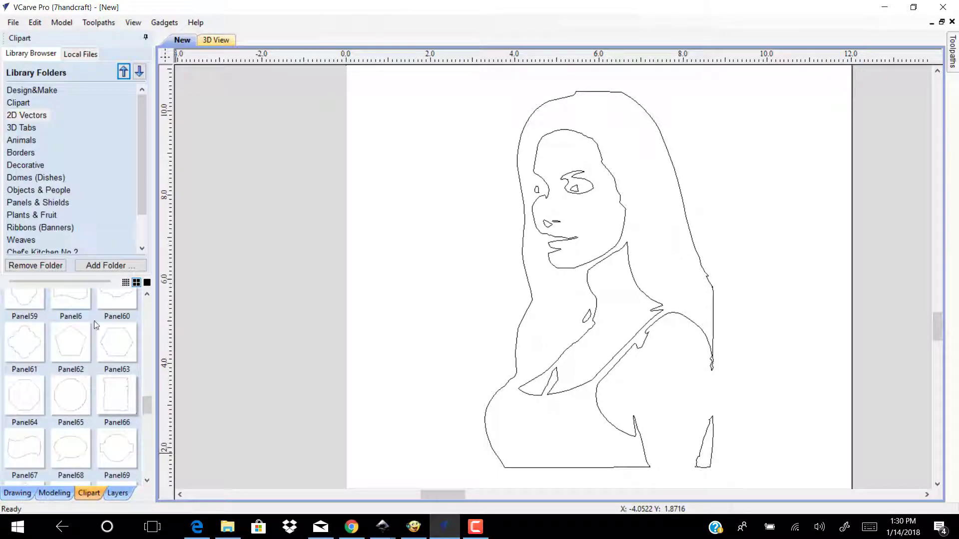
left_click_drag(121, 403, 515, 357)
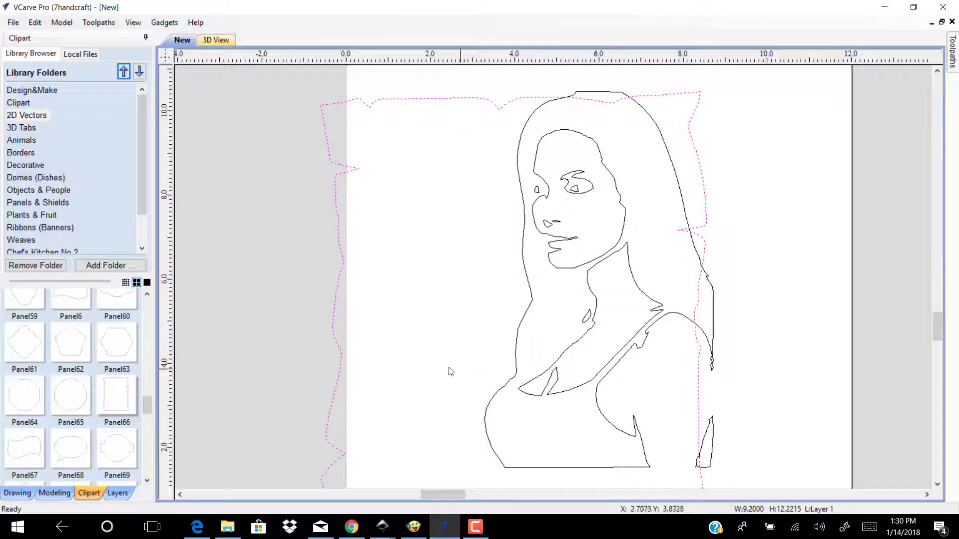
left_click(17, 493)
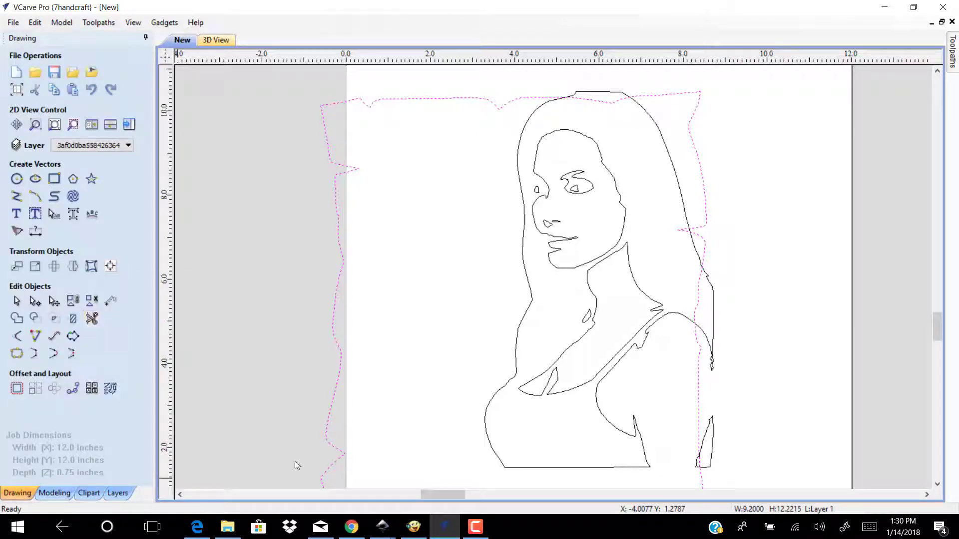
Shrink the border to about 7.86 x 10.44 inches and centre it on the material.
left_click(322, 109)
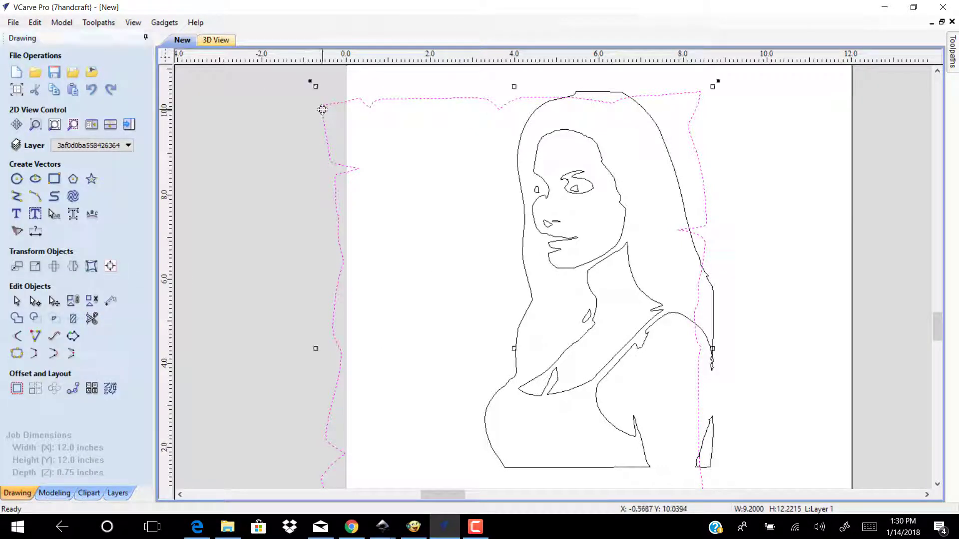
left_click_drag(310, 81, 377, 183)
left_click(110, 266)
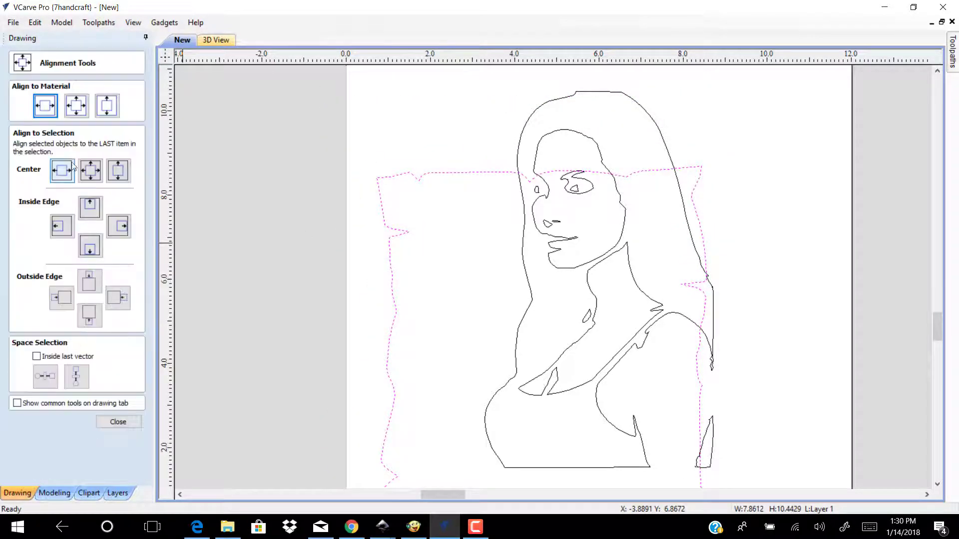
left_click(79, 108)
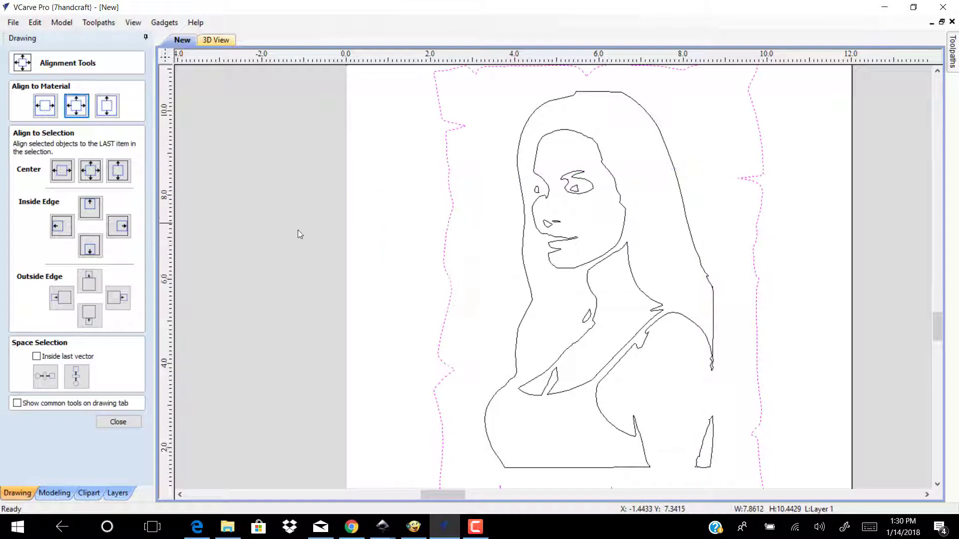
scroll(297, 230, "down", 1)
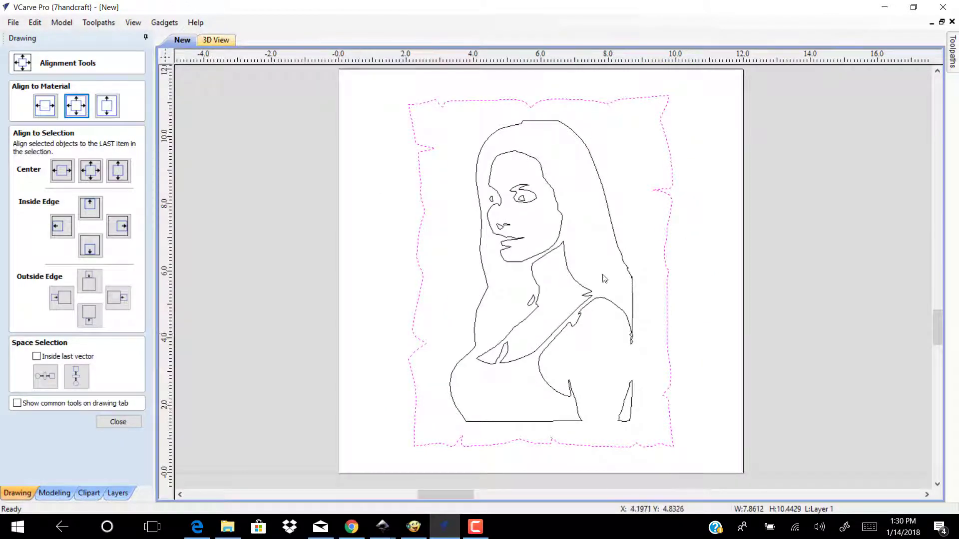
Set up a V-carve toolpath on all portrait vectors except the border, with 0.1 inch flat depth.
left_click(953, 59)
left_click(939, 37)
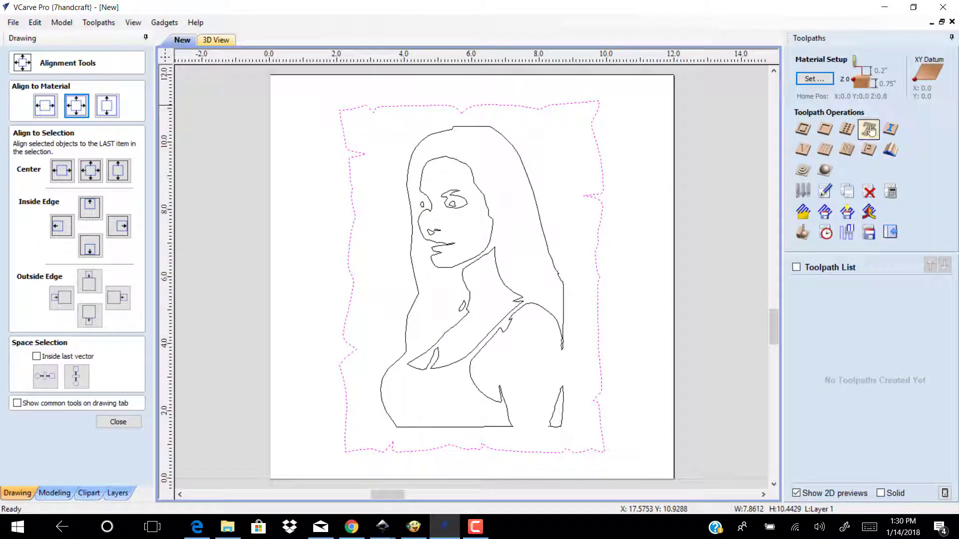
left_click(805, 150)
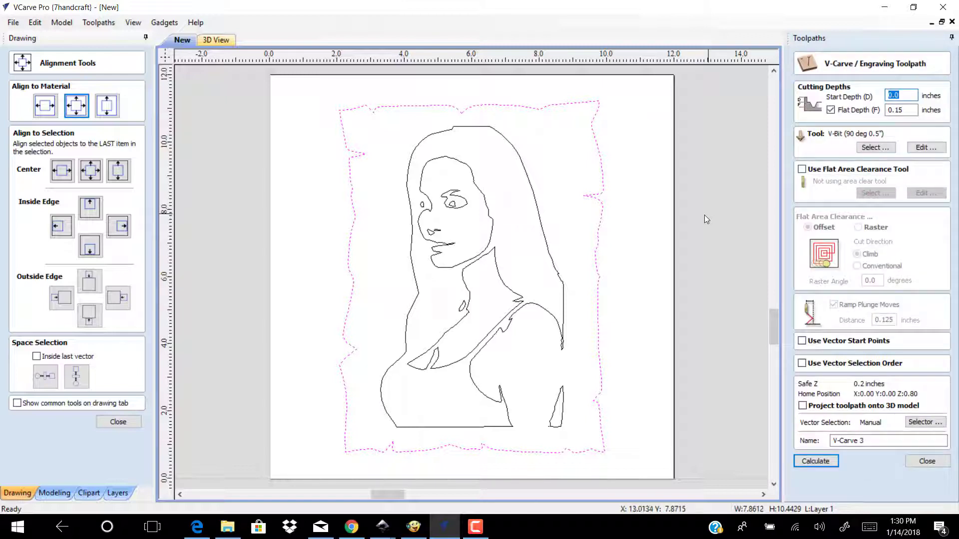
left_click(546, 236)
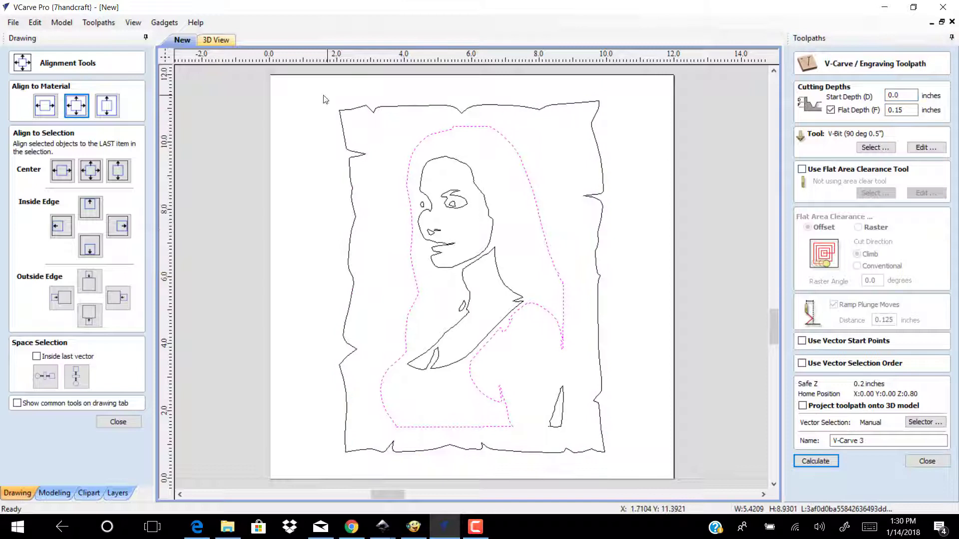
left_click_drag(323, 99, 618, 468)
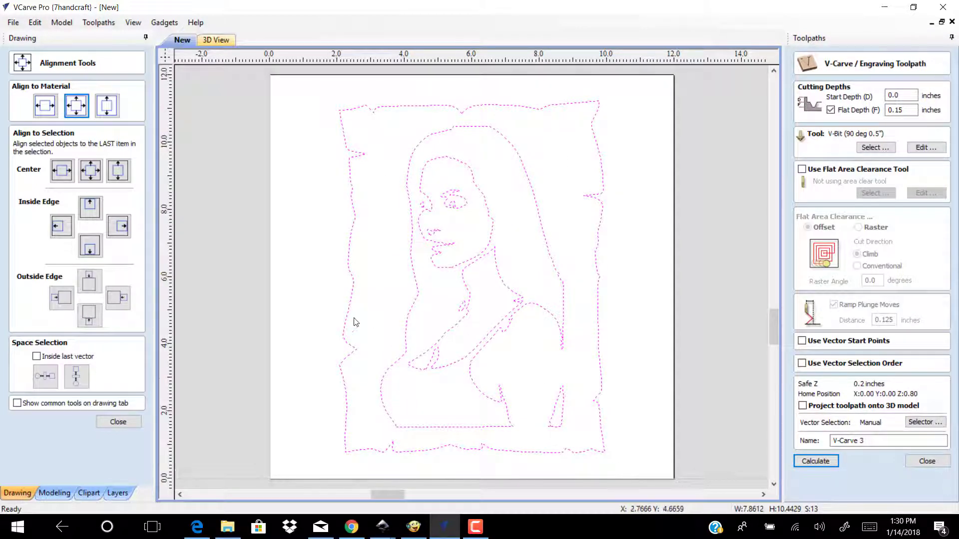
left_click(354, 257, "shift")
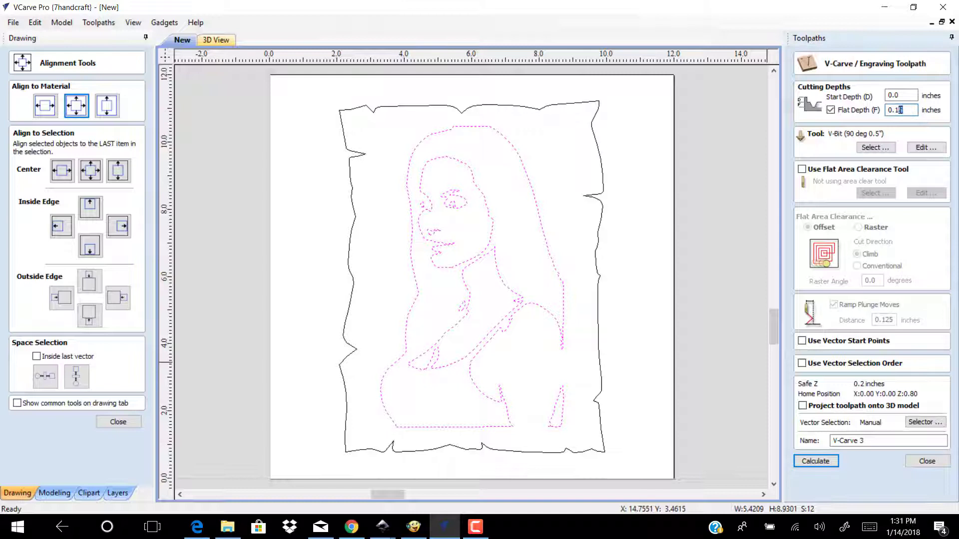
key("BackSpace")
Calculate V-Carve 3, preview it in black on the cherry board, and return to 2D.
left_click(818, 461)
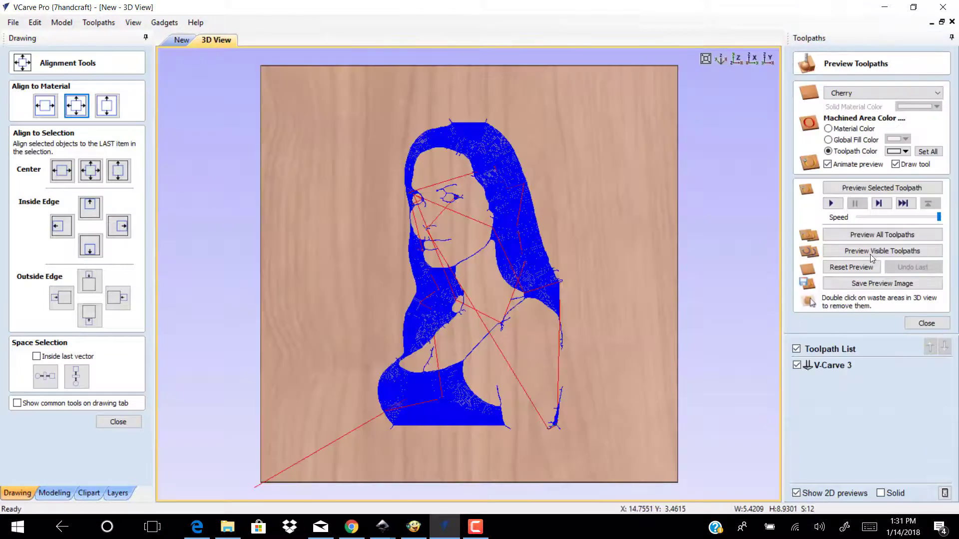
left_click(908, 153)
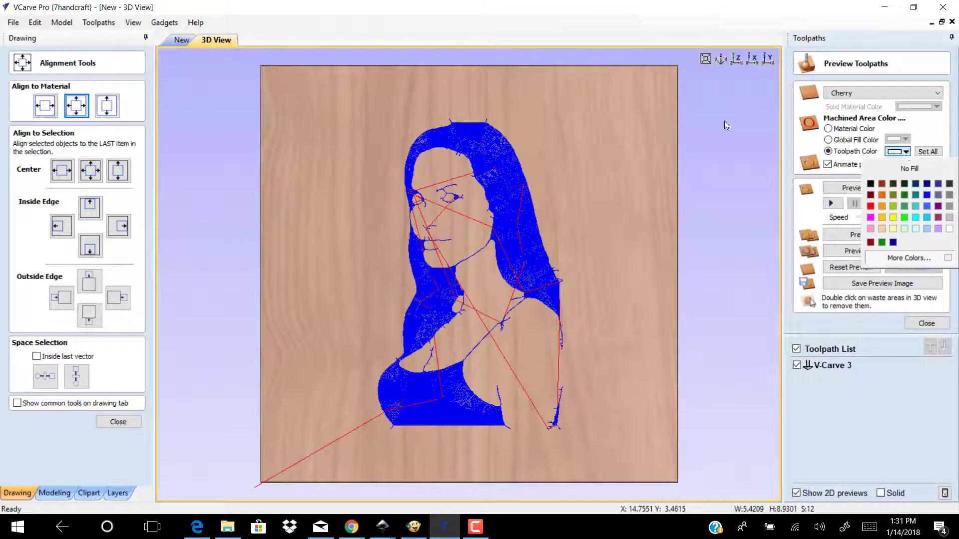
left_click(874, 186)
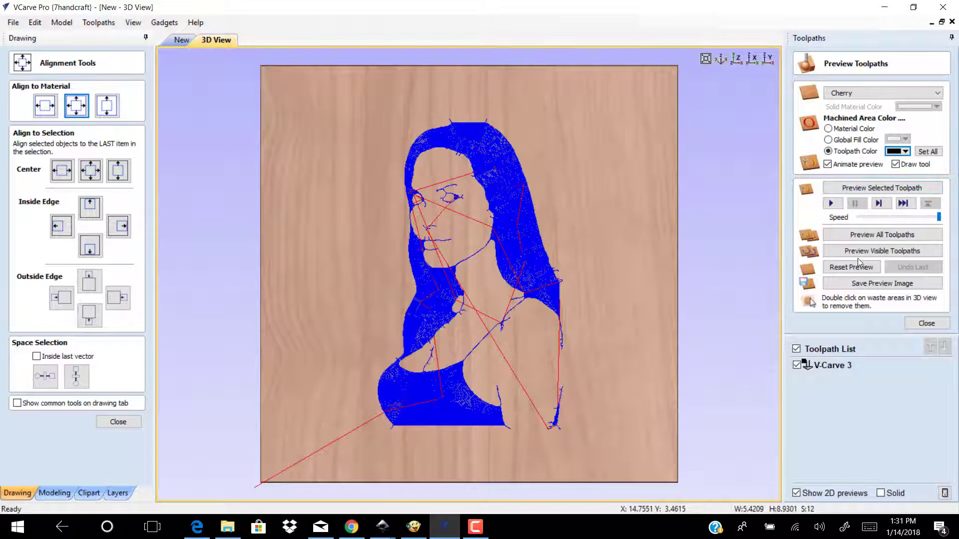
left_click(868, 235)
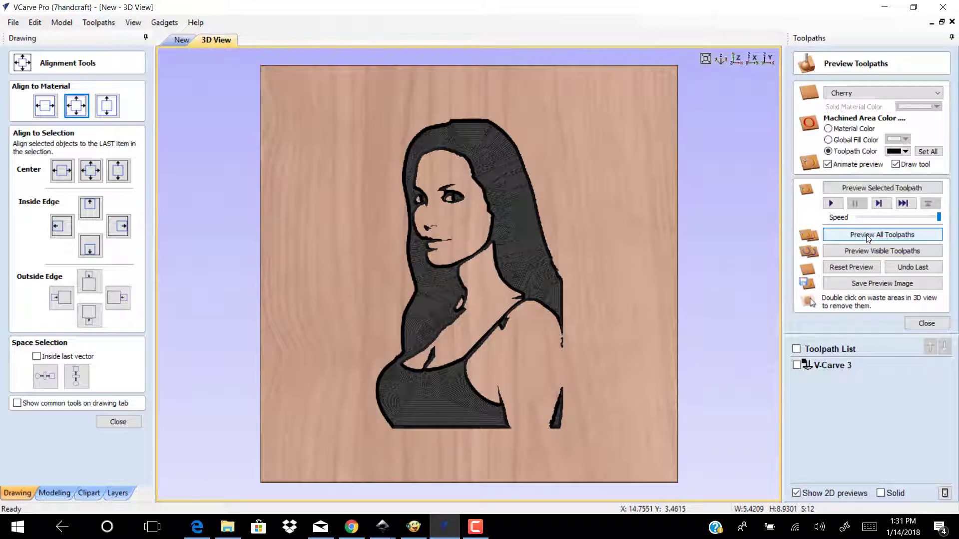
left_click(180, 40)
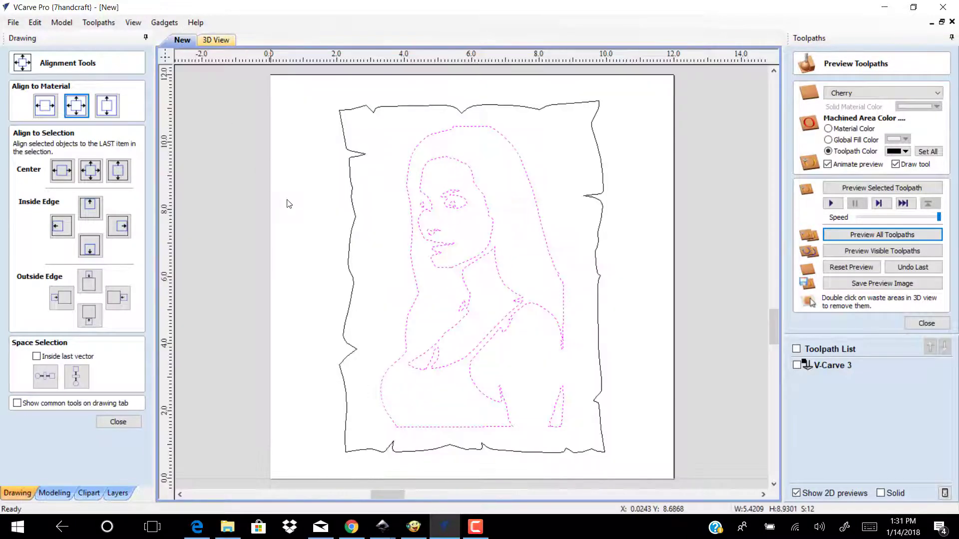
Start a 0.75-inch-deep profile toolpath for the selected ragged border.
left_click(353, 215)
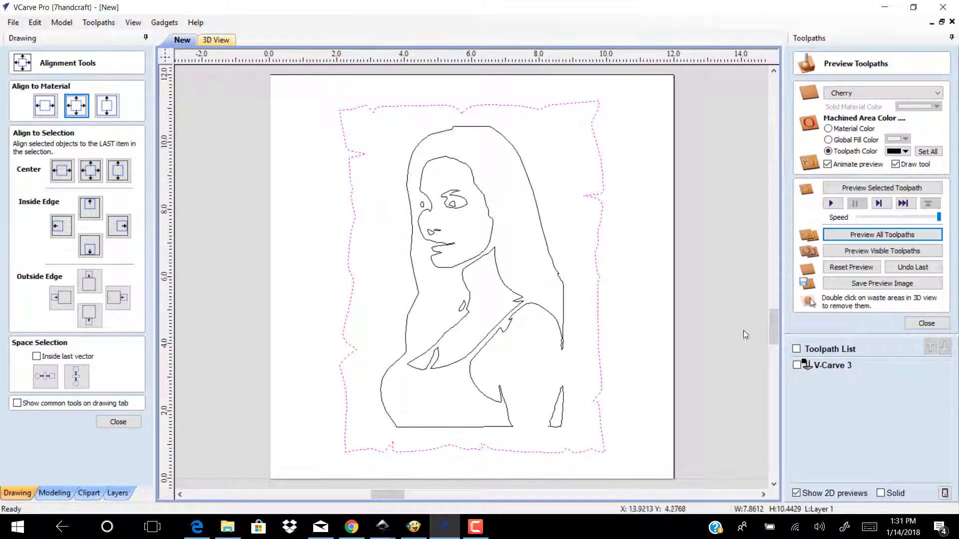
left_click(927, 323)
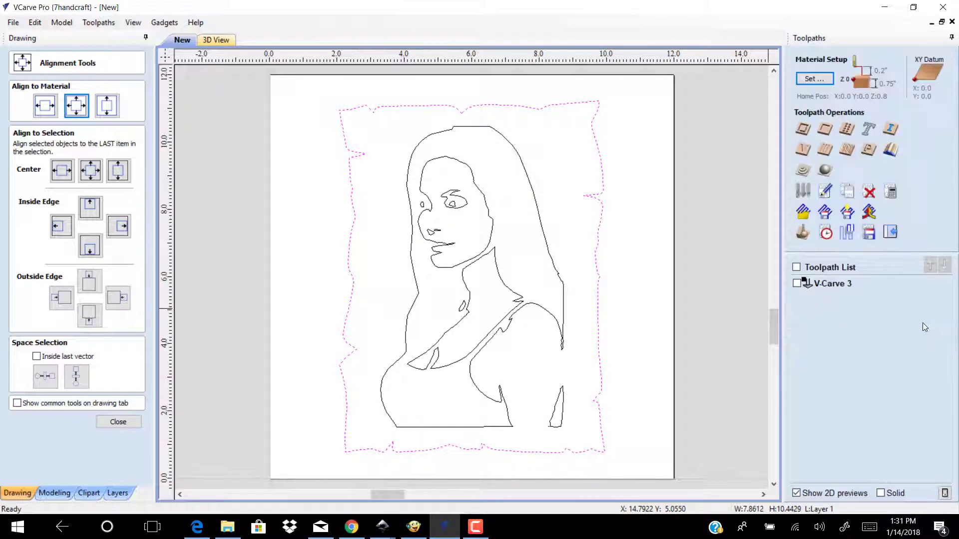
left_click(803, 129)
left_click(898, 110)
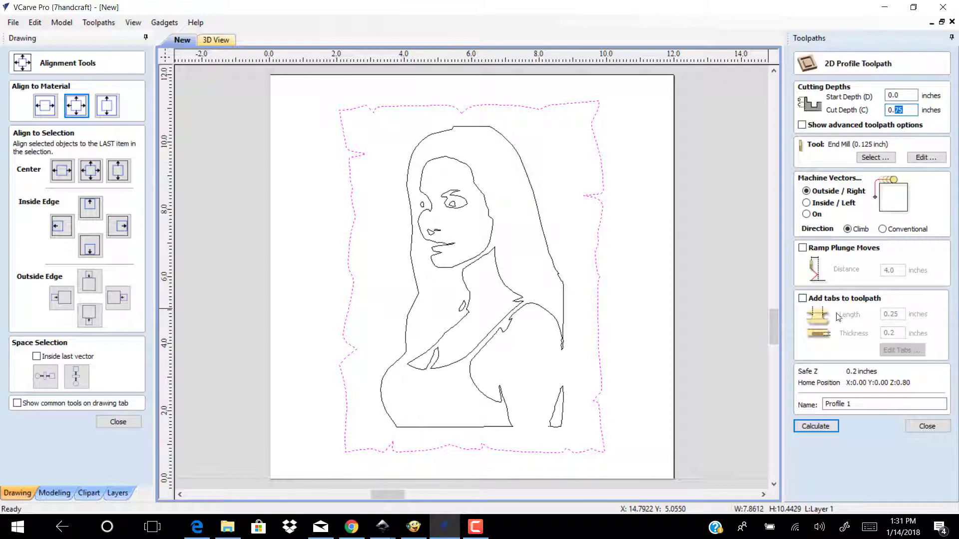
Add four 0.25 x 0.2 inch holding tabs evenly around the border.
left_click(802, 298)
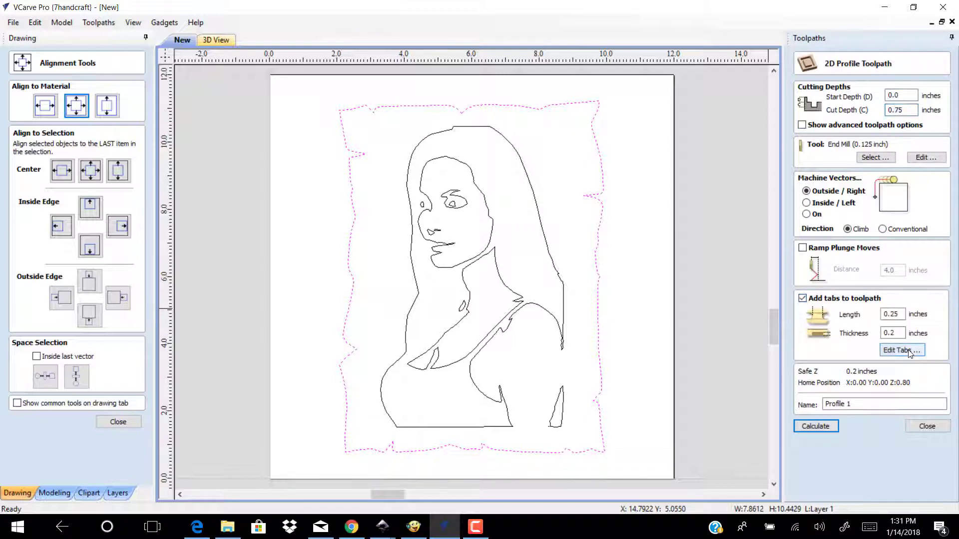
left_click(901, 350)
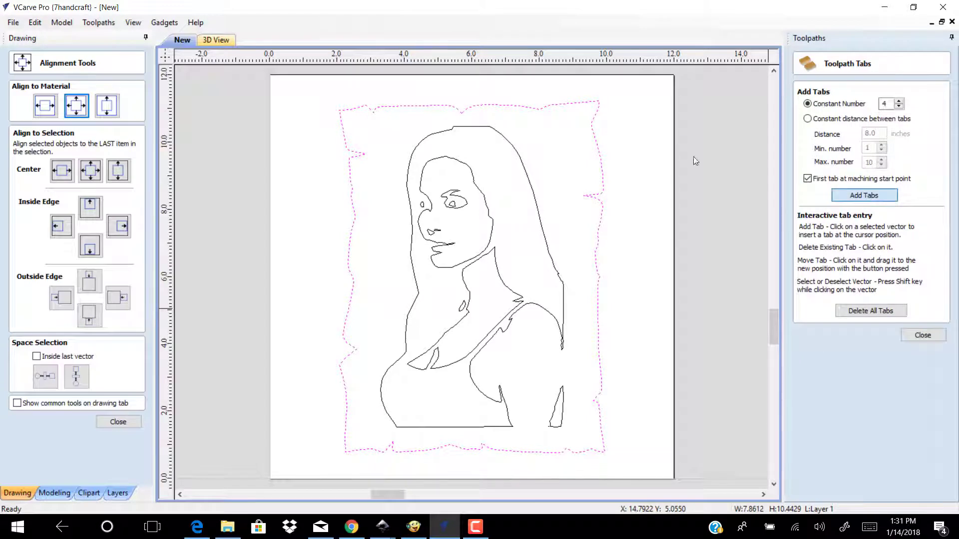
left_click(864, 195)
left_click(921, 335)
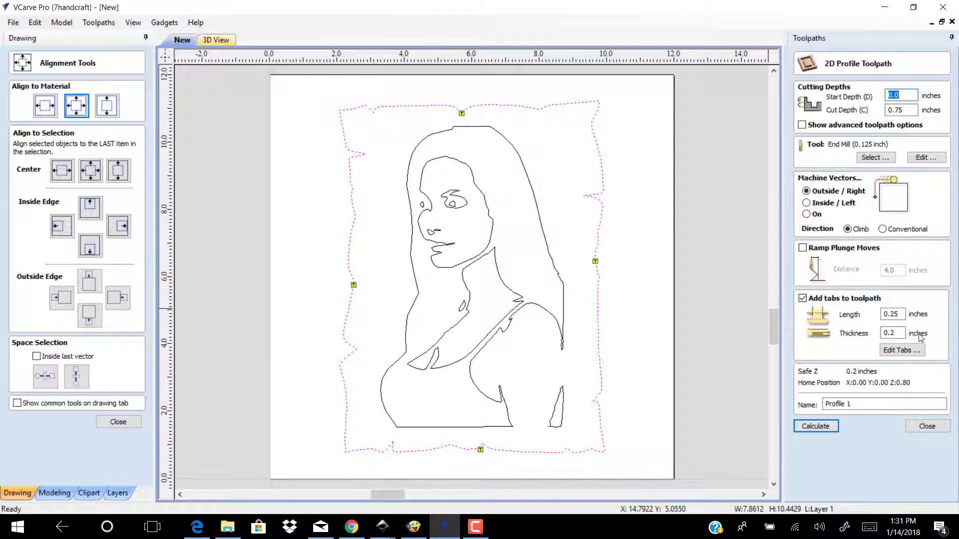
Calculate Profile 1 and orbit its 3D preview to inspect the border cut-out.
left_click(813, 428)
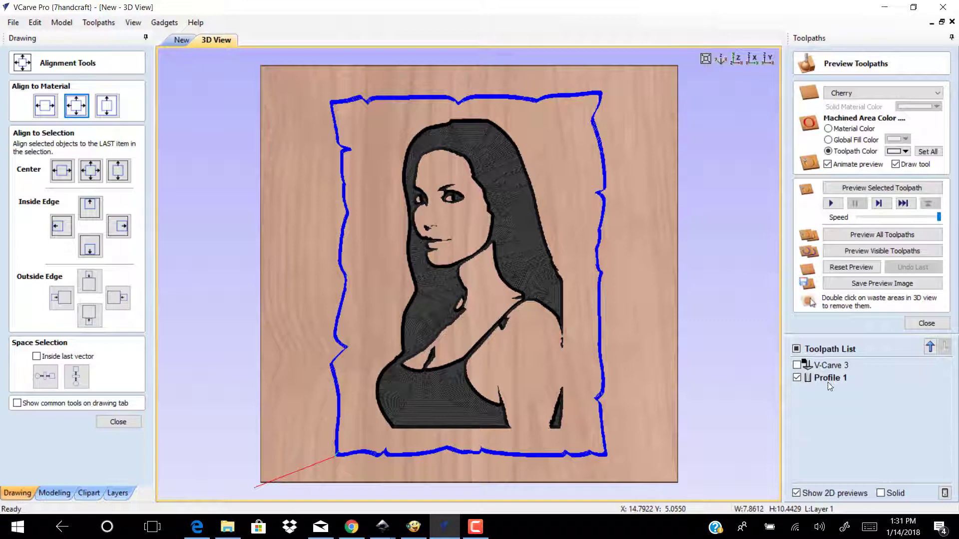
left_click(869, 189)
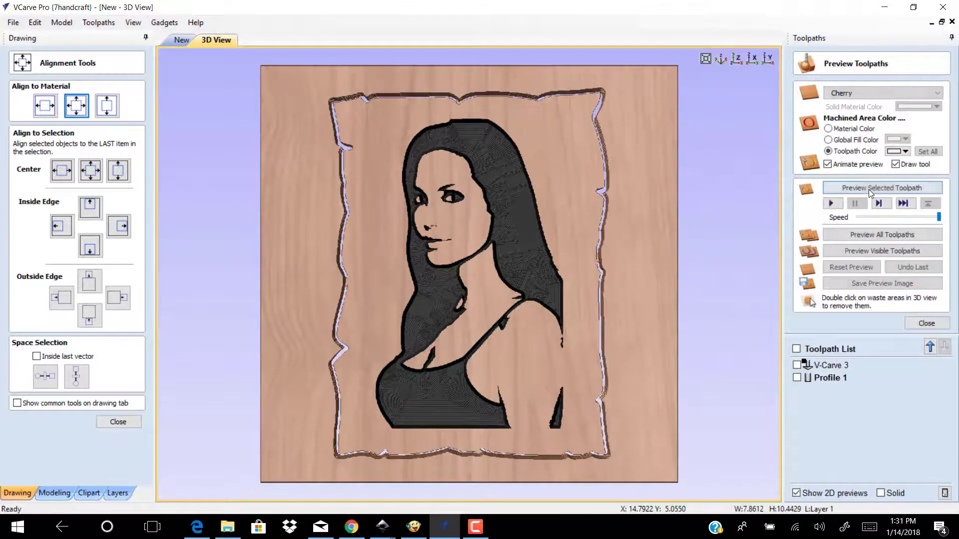
left_click_drag(454, 227, 534, 286)
left_click_drag(551, 252, 589, 247)
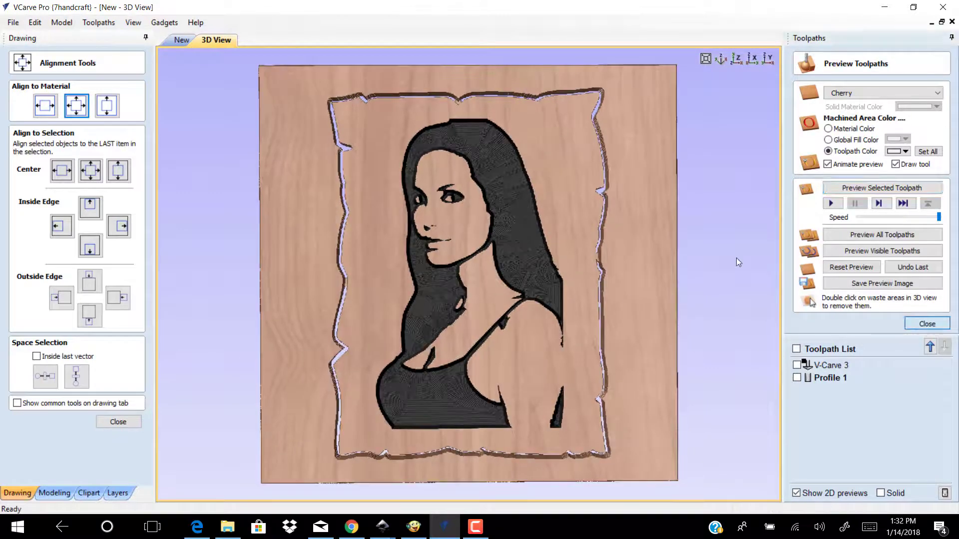
left_click(927, 323)
Save the Profile 1 toolpath as Profile 1.gcode.
left_click(869, 236)
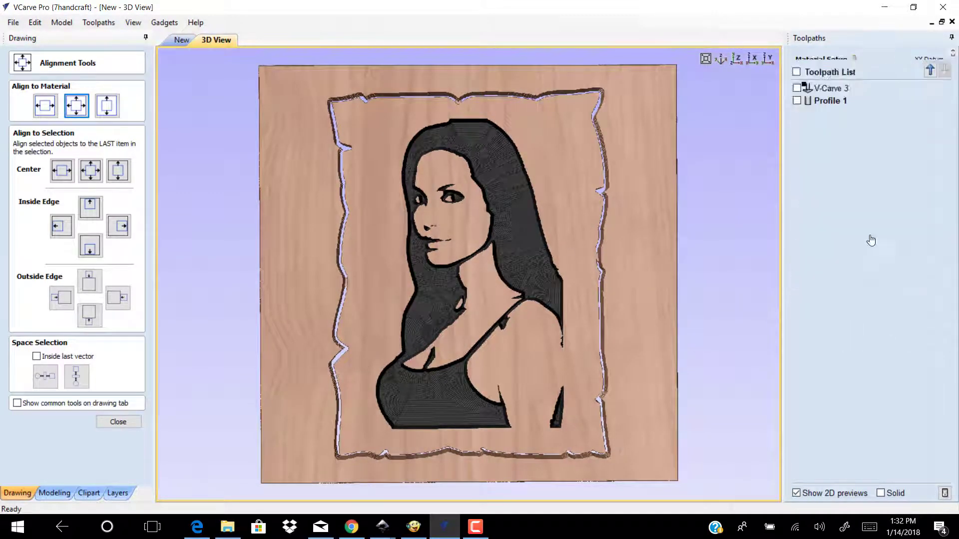
left_click(859, 311)
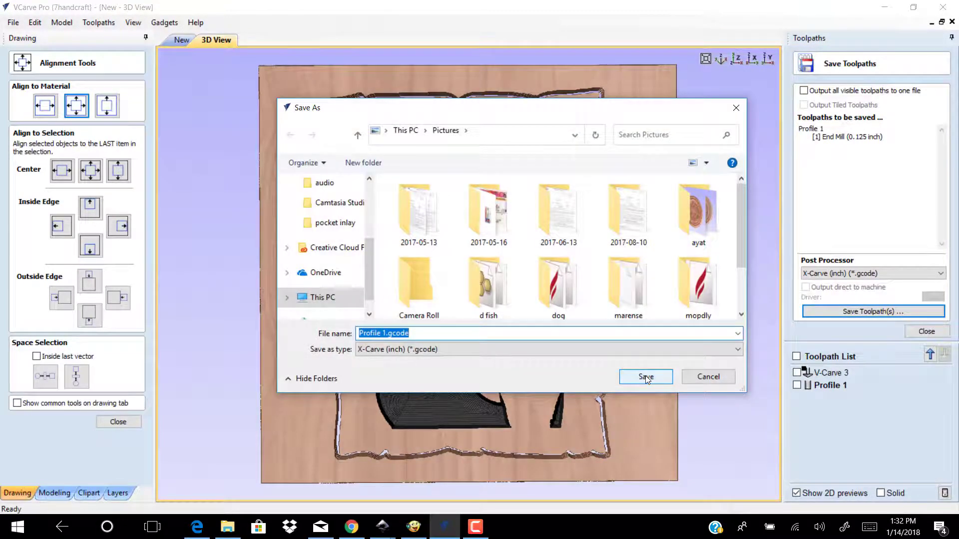
left_click(645, 376)
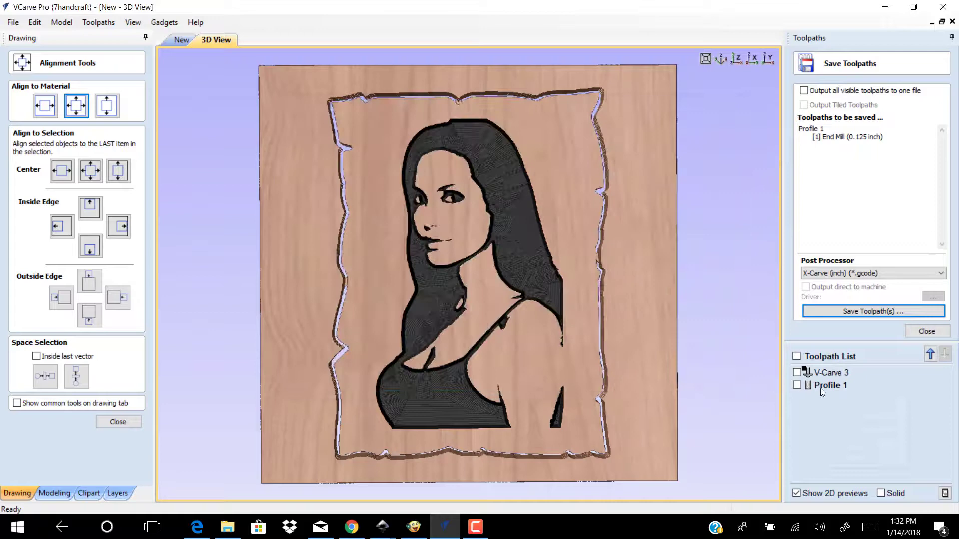
Save the V-Carve 3 toolpath as X-Carve gcode, then orbit the board to inspect it.
left_click(824, 373)
left_click(860, 311)
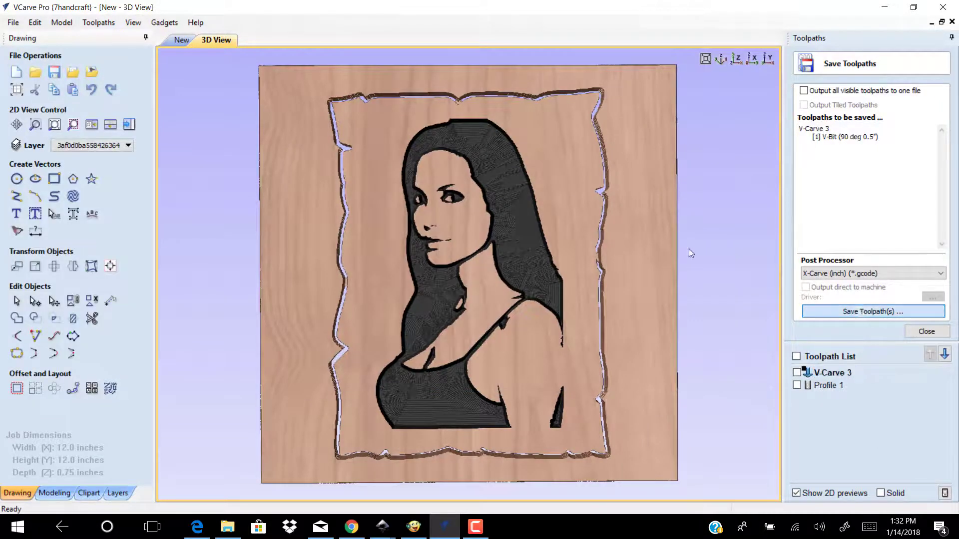
left_click(655, 381)
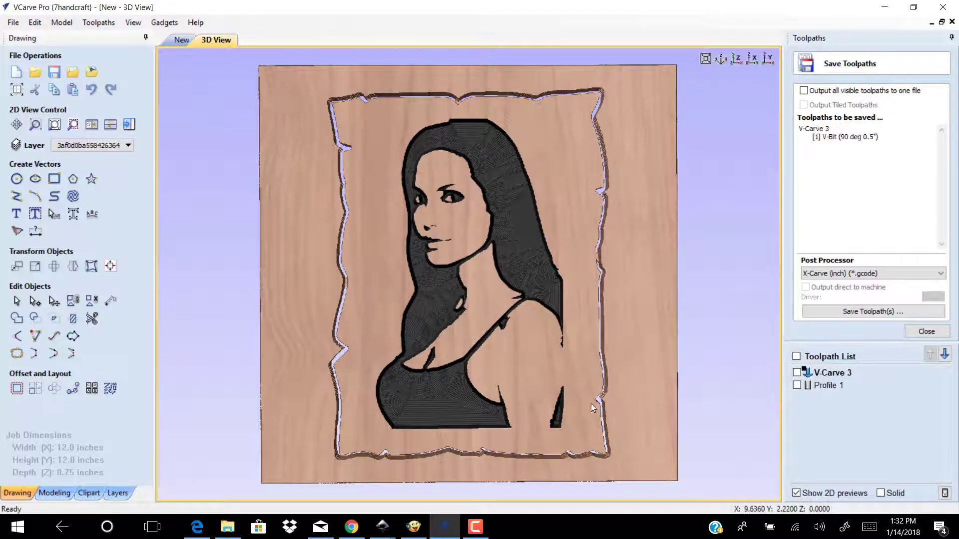
left_click_drag(591, 403, 630, 299)
left_click_drag(411, 208, 352, 245)
left_click_drag(580, 285, 572, 259)
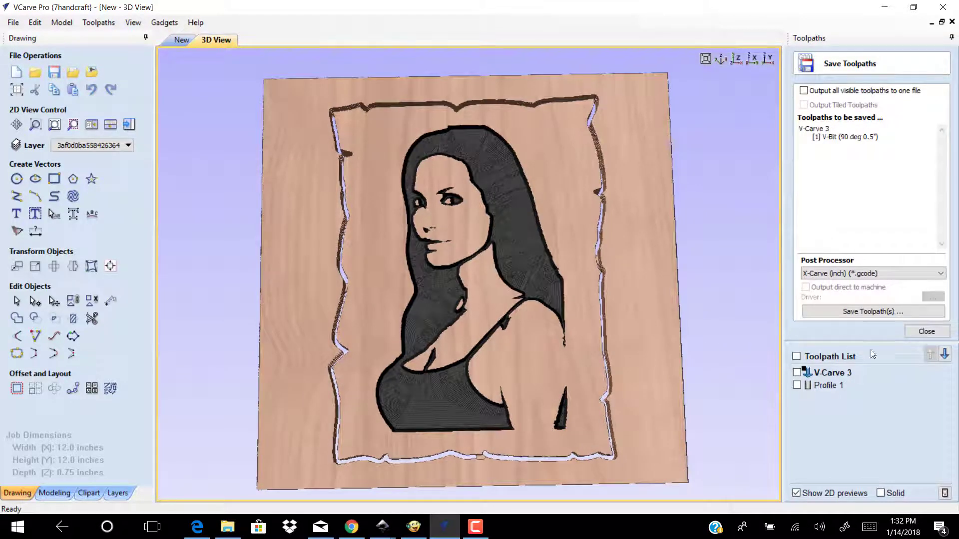
Recalculate the Profile 1 toolpath with holding tabs turned off.
left_click(930, 331)
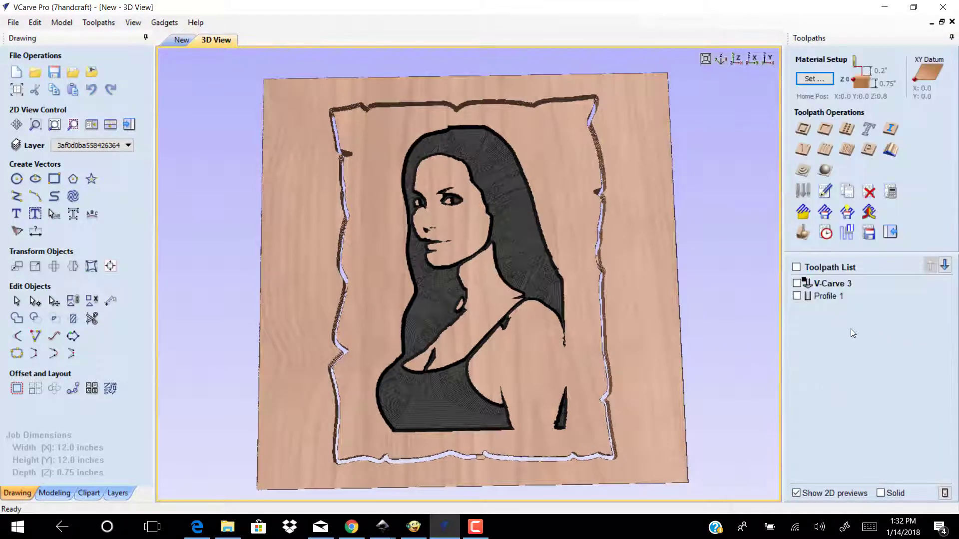
double_click(824, 295)
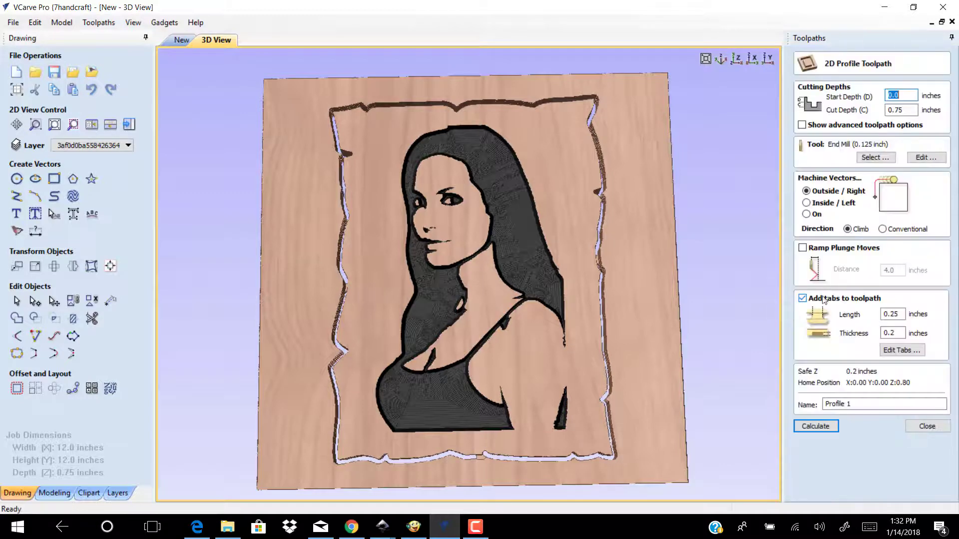
left_click(802, 298)
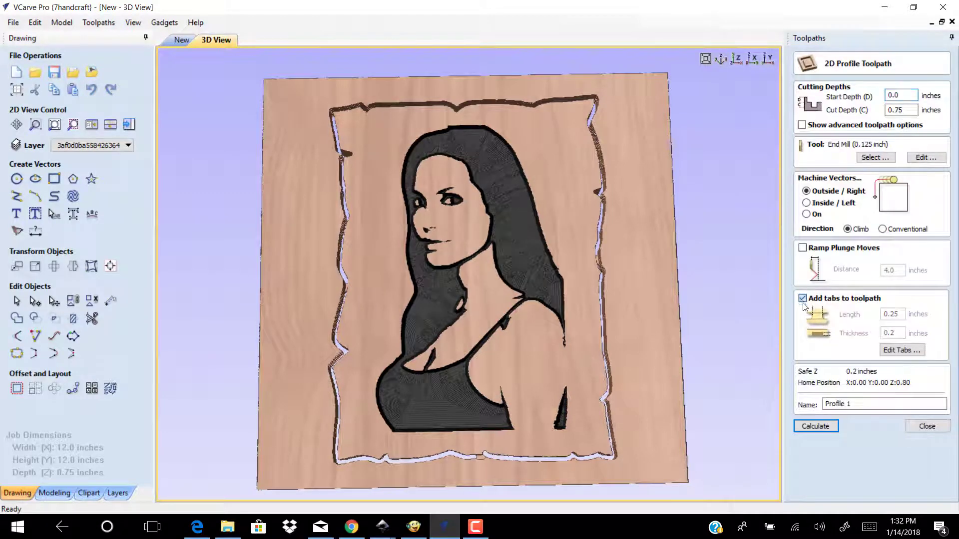
left_click(817, 426)
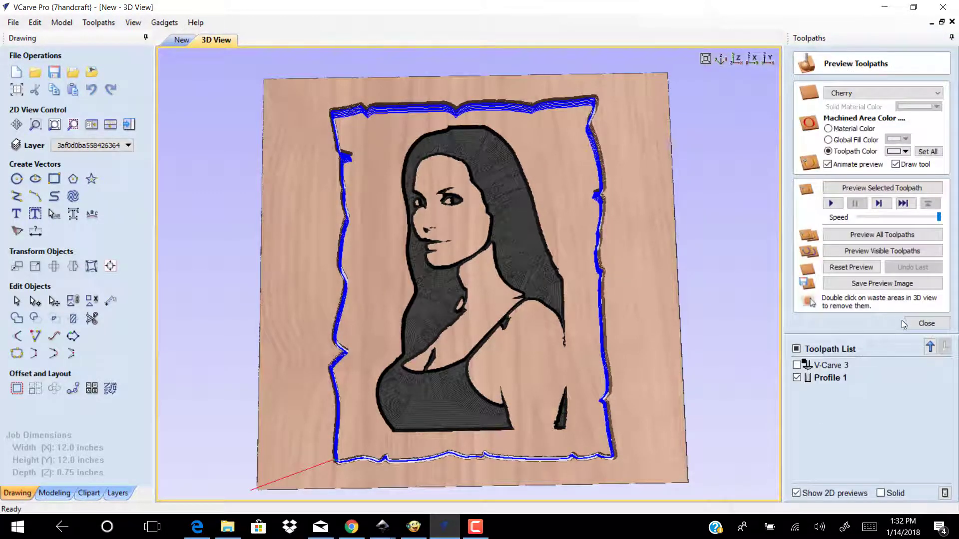
left_click(926, 324)
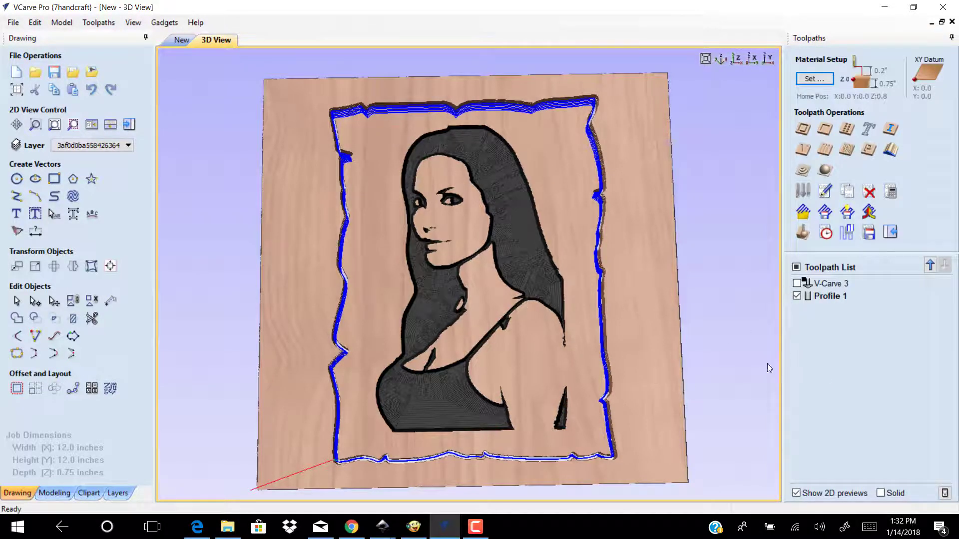
Preview all toolpaths on the cherry board and remove the outer waste around the portrait panel.
left_click(802, 233)
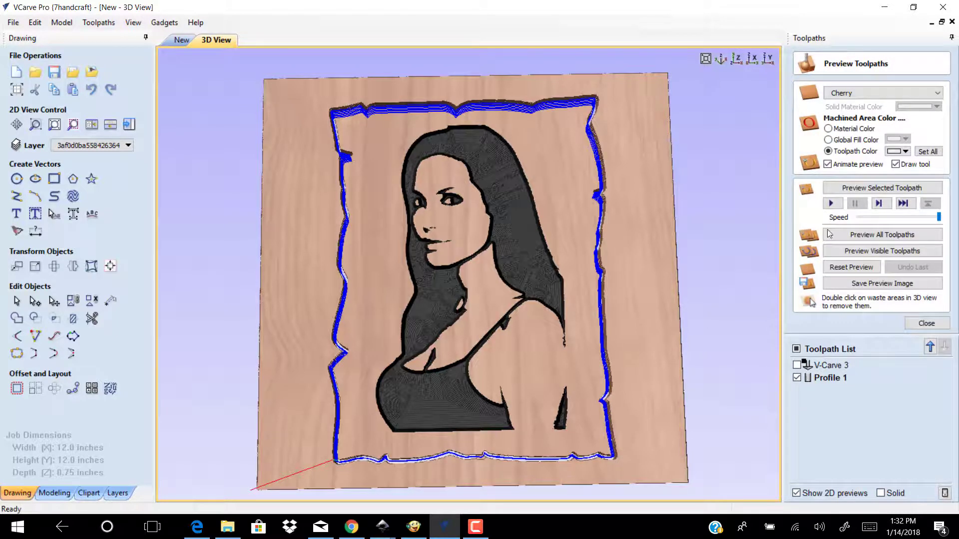
left_click(852, 235)
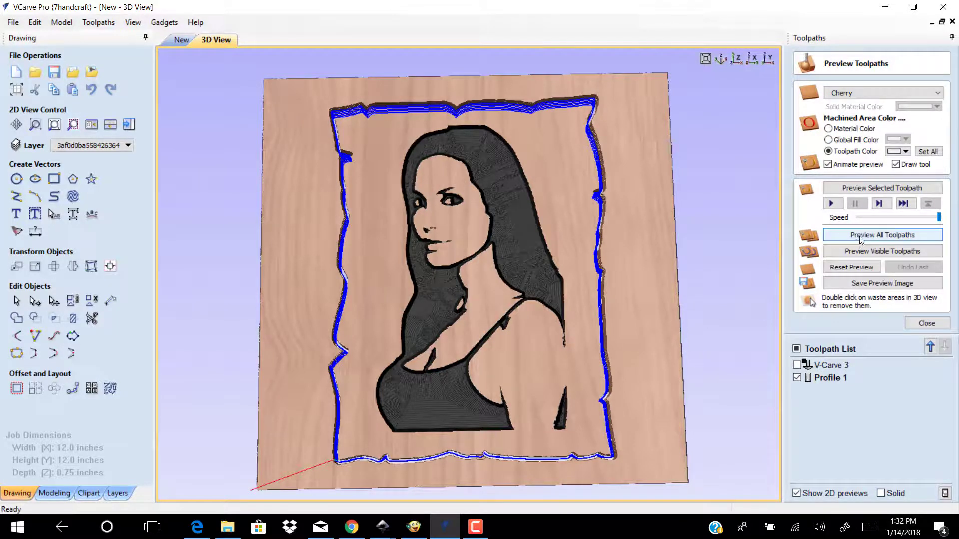
double_click(663, 348)
left_click_drag(525, 388, 480, 339)
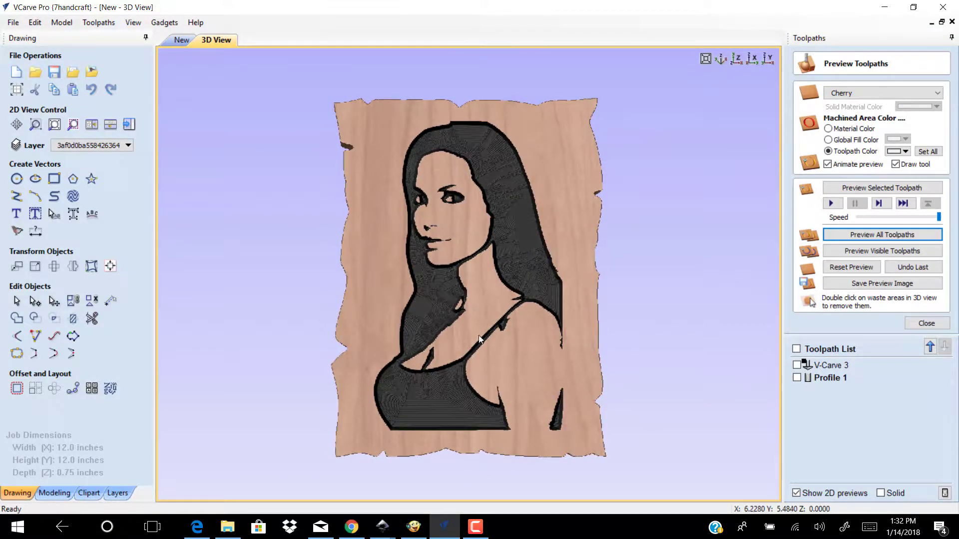